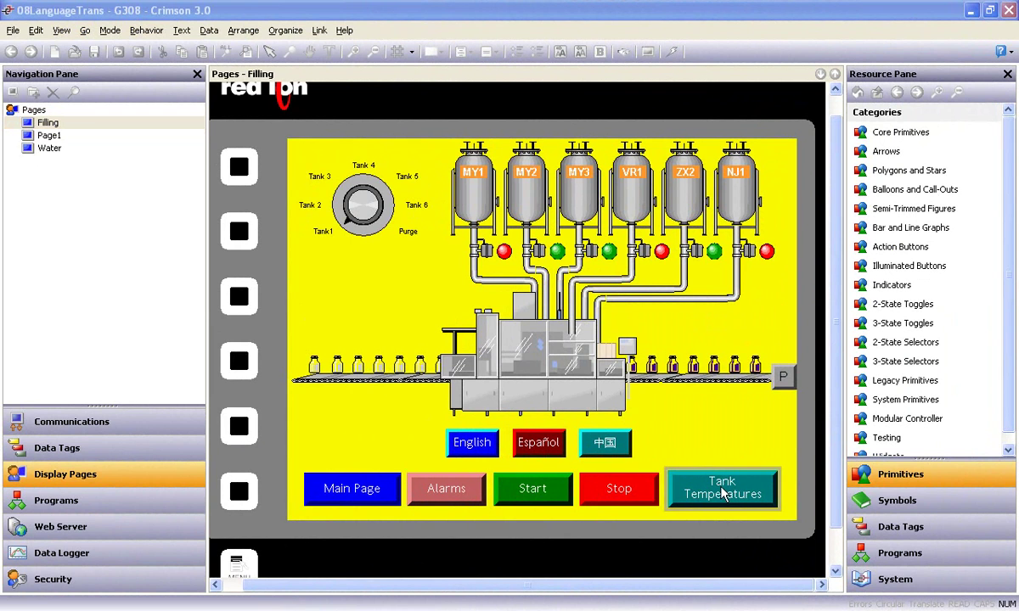
Look through the File utilities menu and dismiss it without running anything.
click(14, 31)
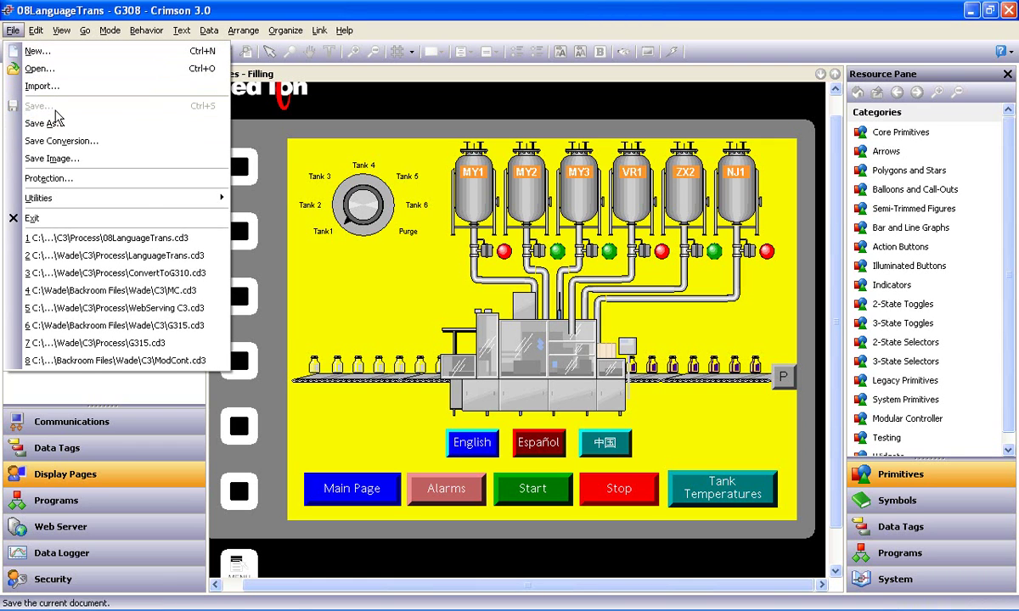
mouse_move(170, 197)
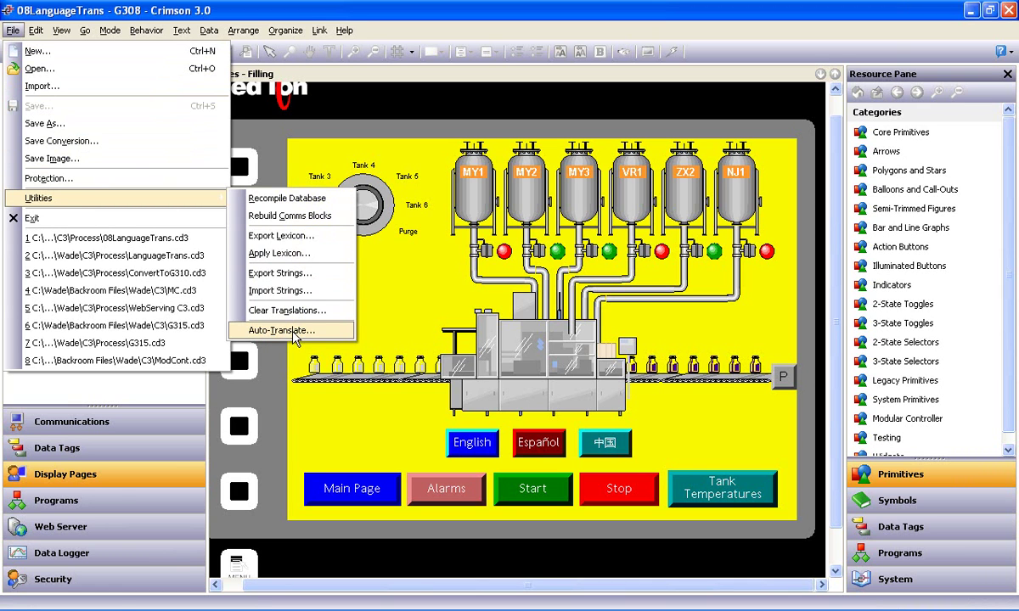
click(346, 414)
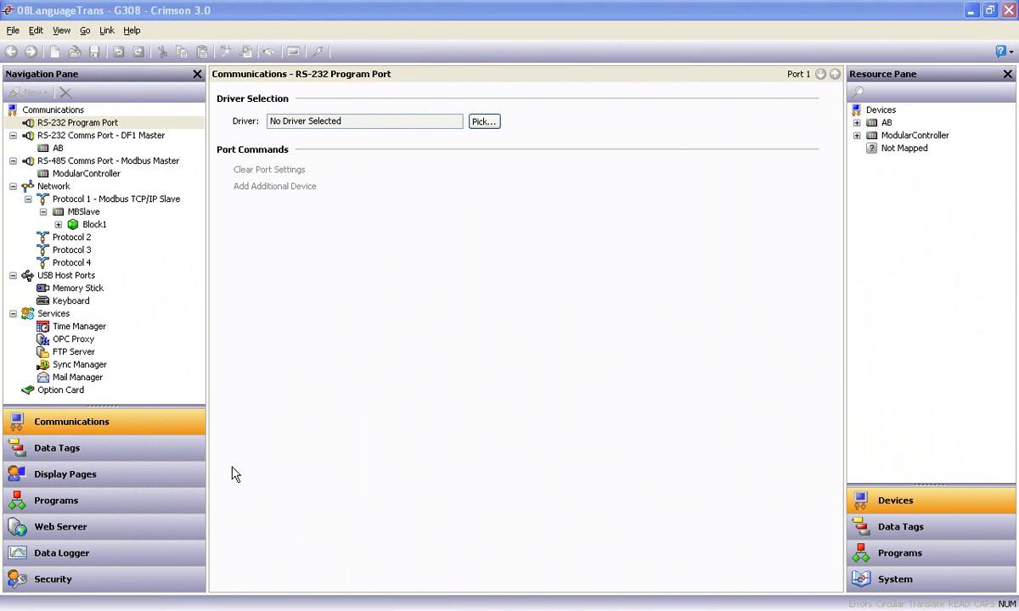
Open Configure Translation from the global Pages settings in Display Pages.
click(73, 481)
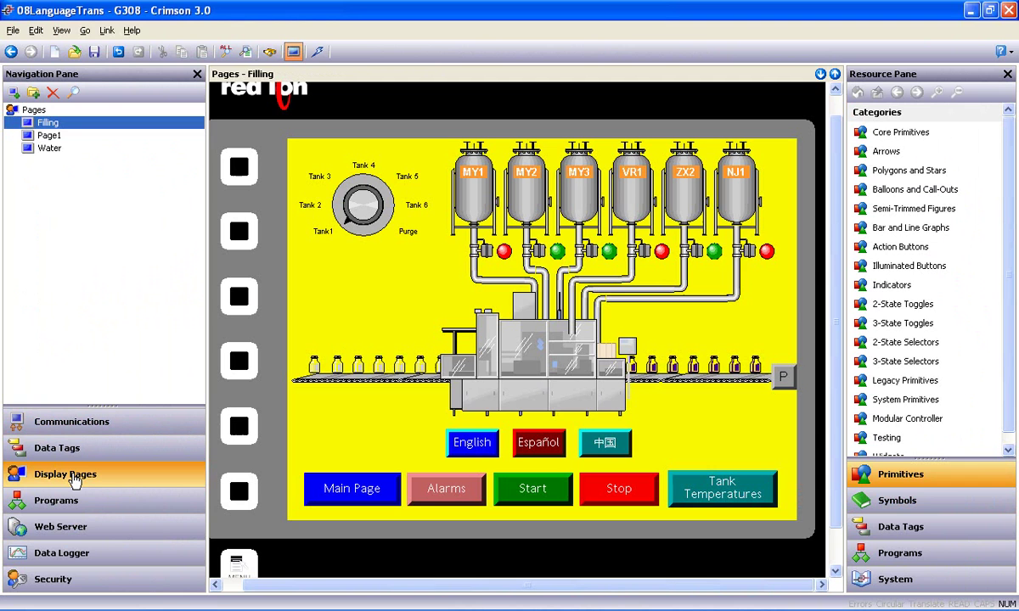
click(34, 111)
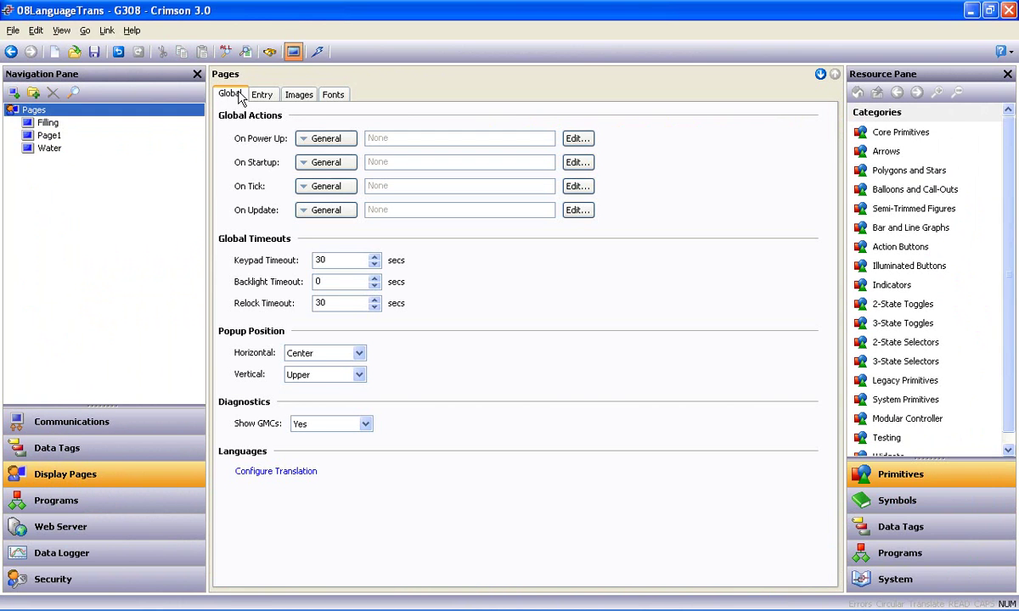
click(275, 479)
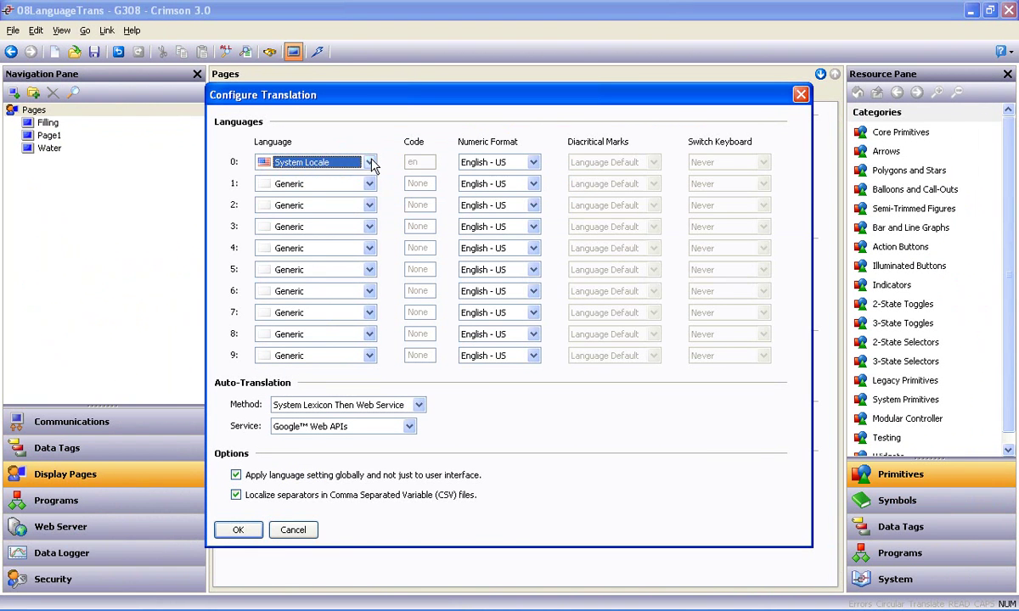
Set languages 0–2 to English - US, Spanish - Mexico and Simplified Chinese.
click(369, 162)
click(351, 201)
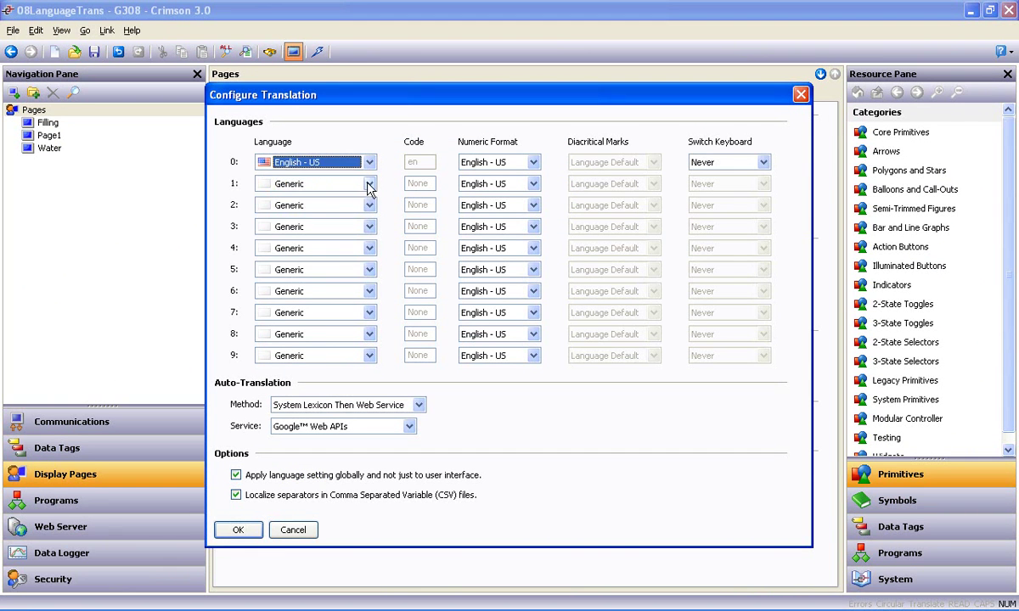
click(369, 184)
key(s)
click(330, 251)
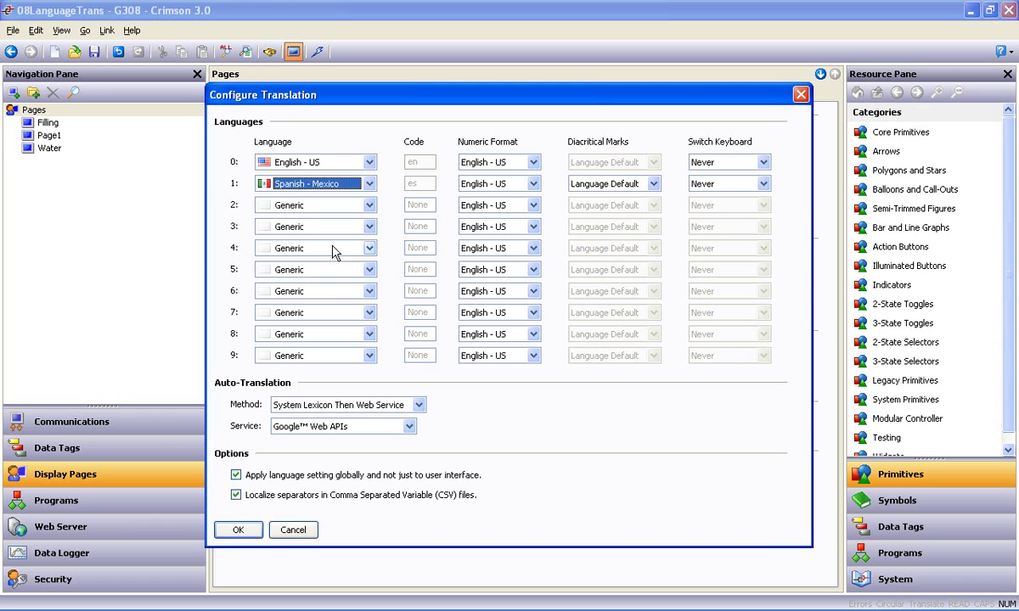
click(369, 205)
key(s)
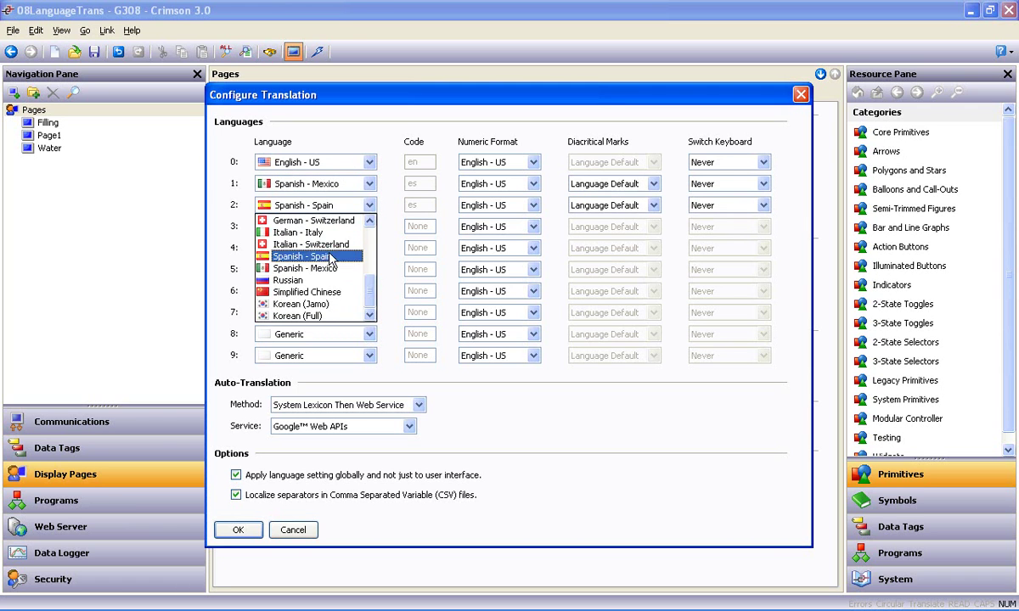
click(318, 291)
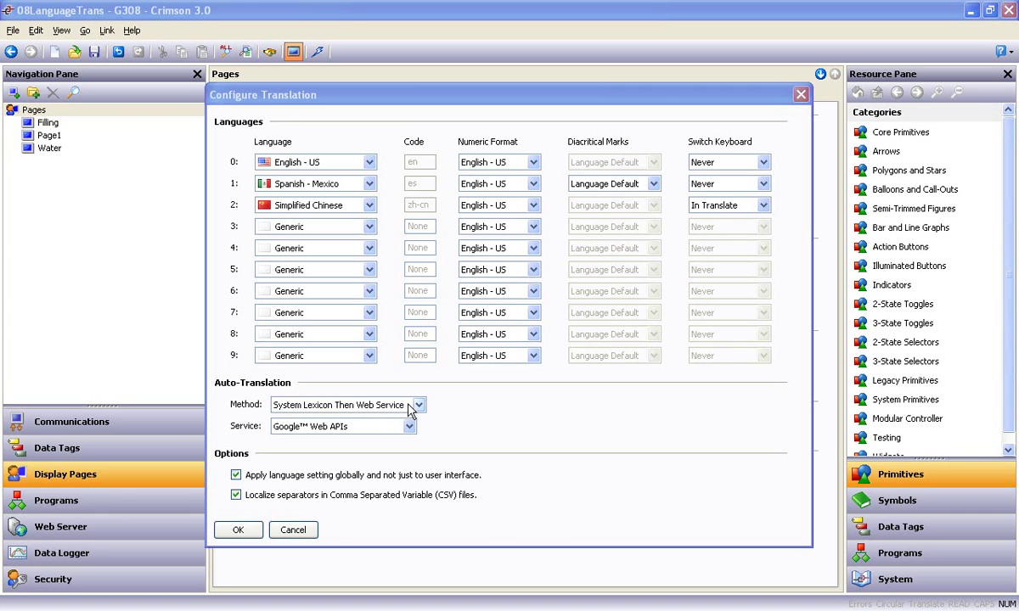
Set auto-translation to Web Service Only via Google™ Web APIs and confirm with OK.
click(418, 405)
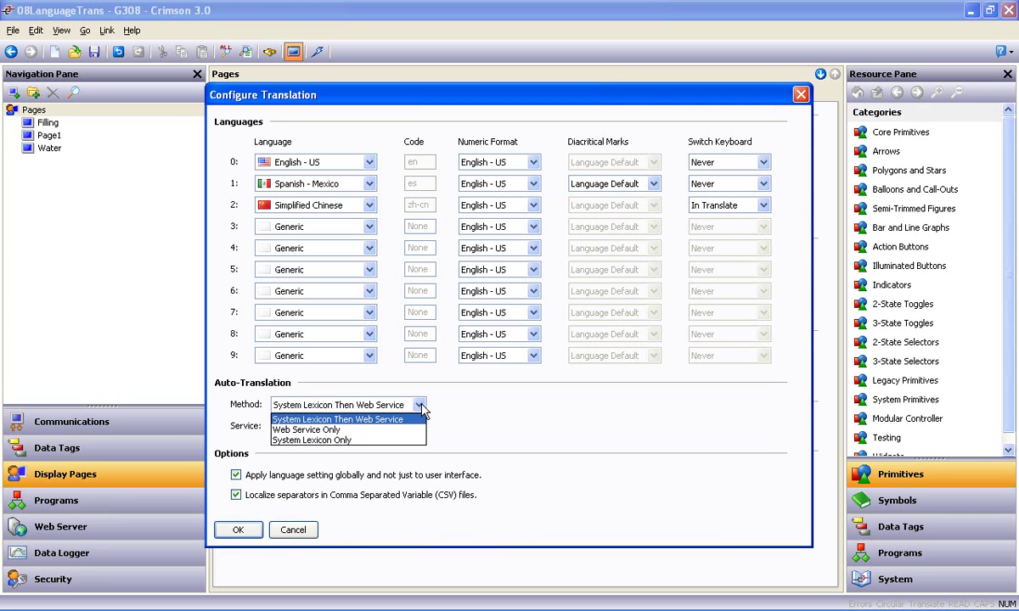
click(338, 430)
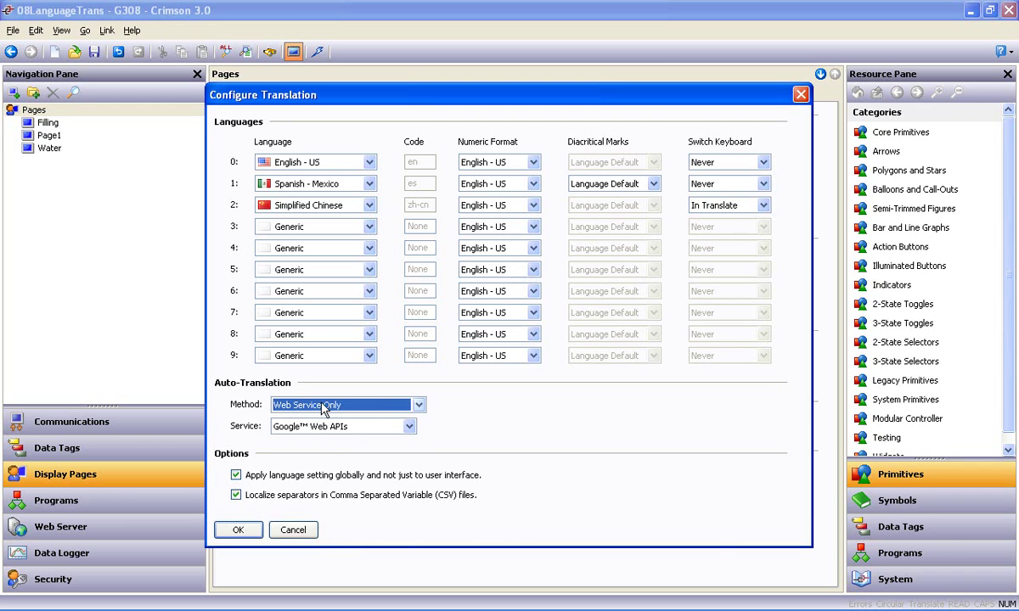
click(409, 427)
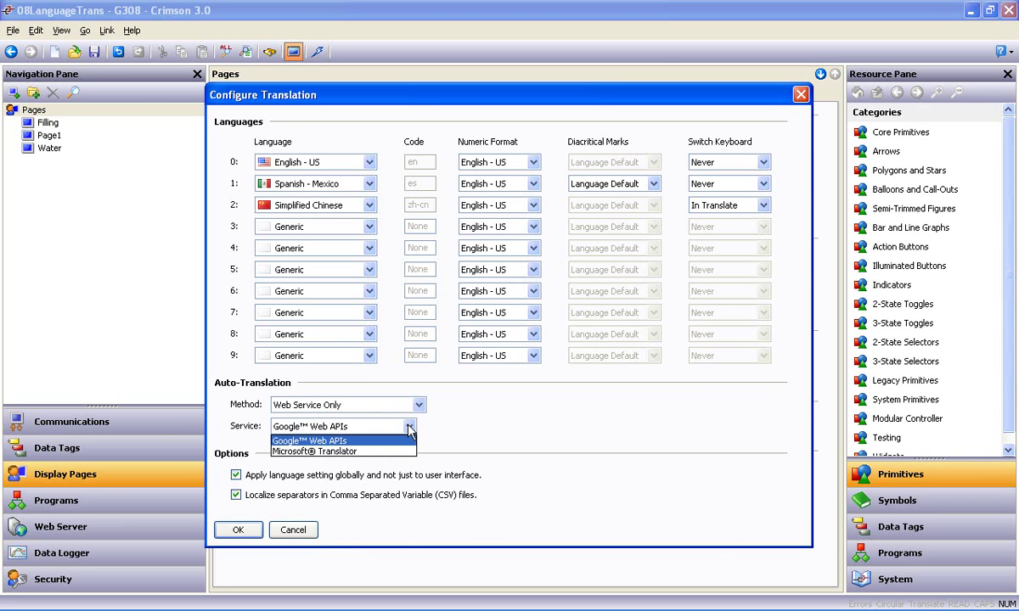
click(409, 428)
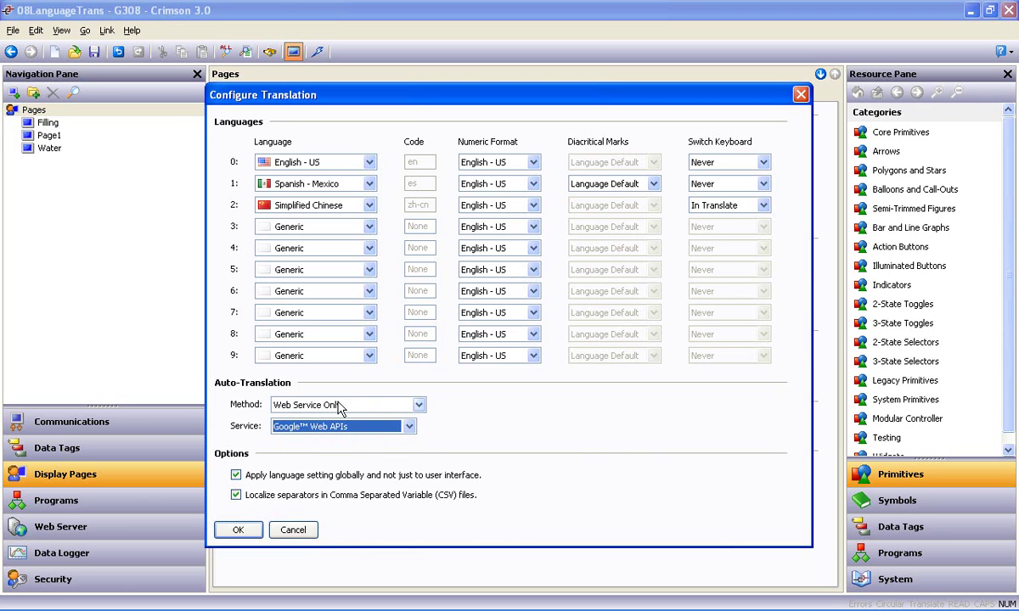
click(419, 406)
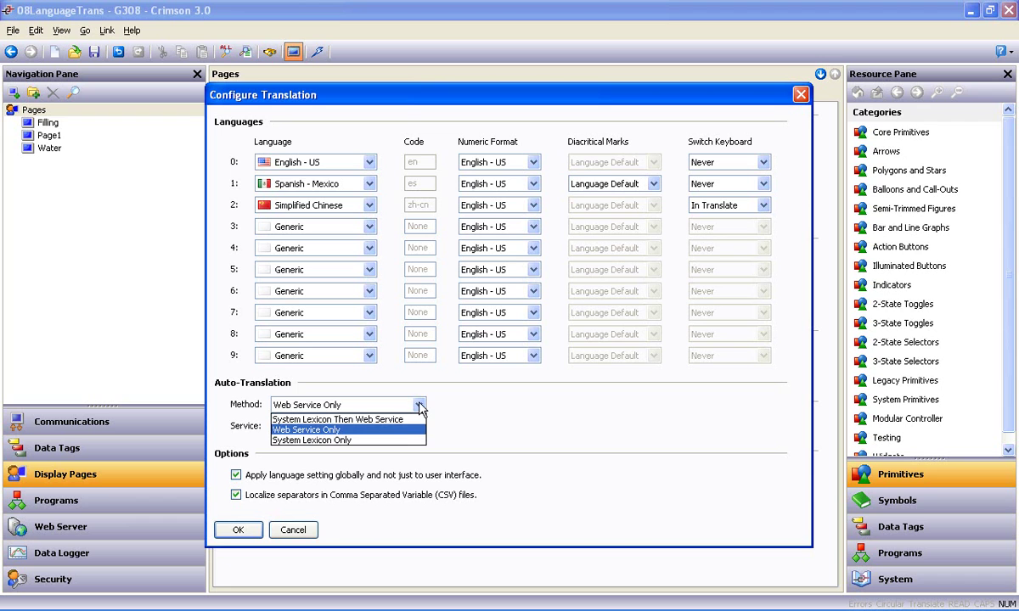
click(419, 408)
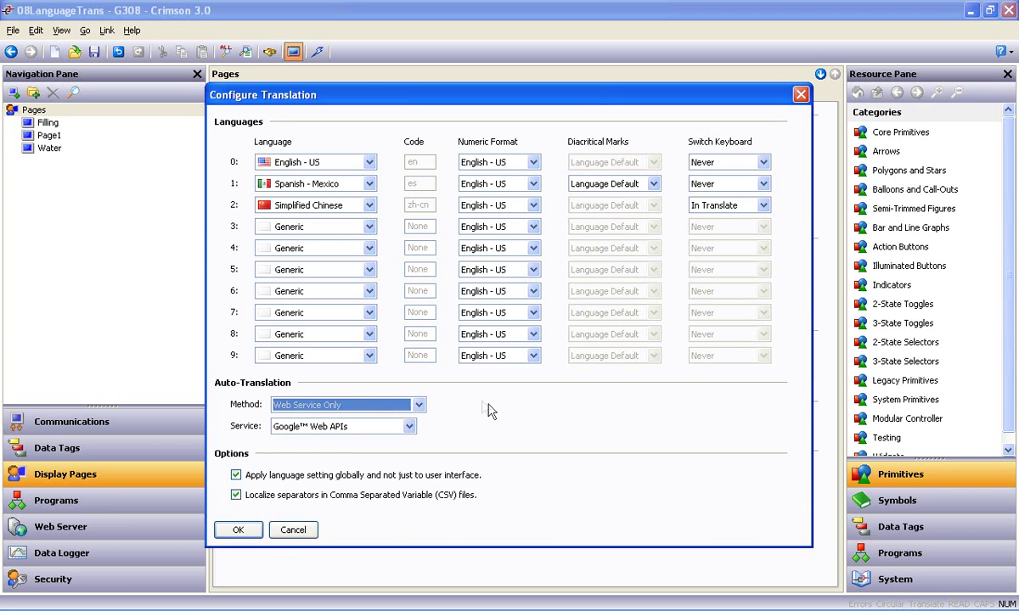
click(238, 529)
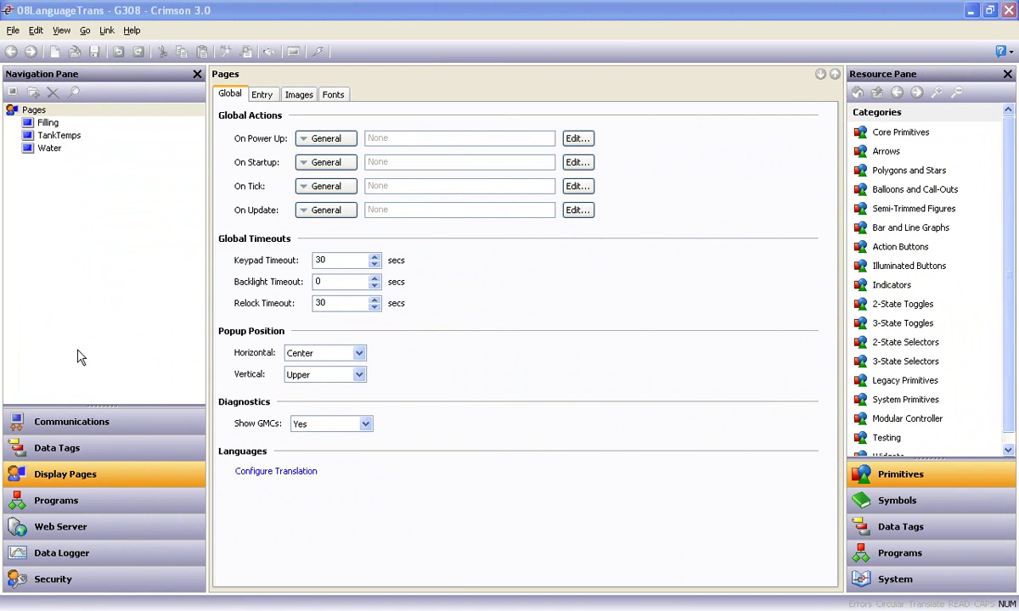
Open the Filling page in the editor, then close File > Utilities without auto-translating.
click(47, 125)
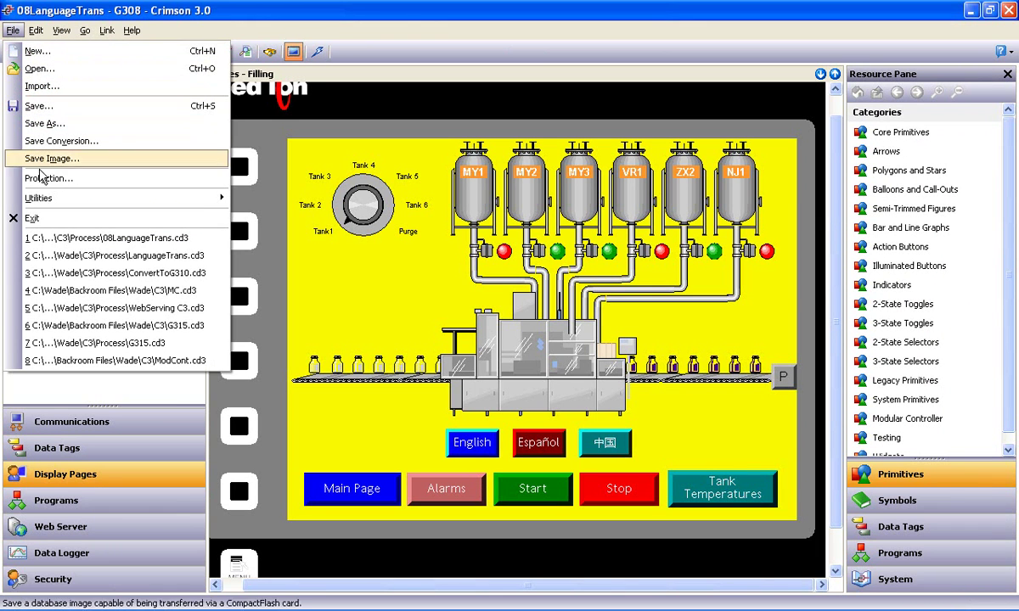
mouse_move(44, 202)
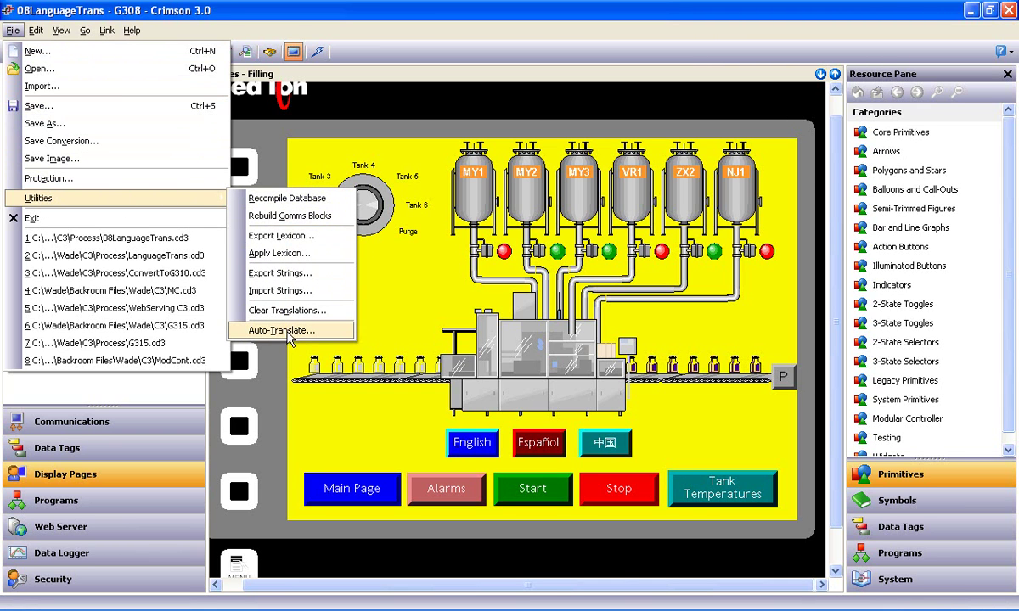
click(352, 426)
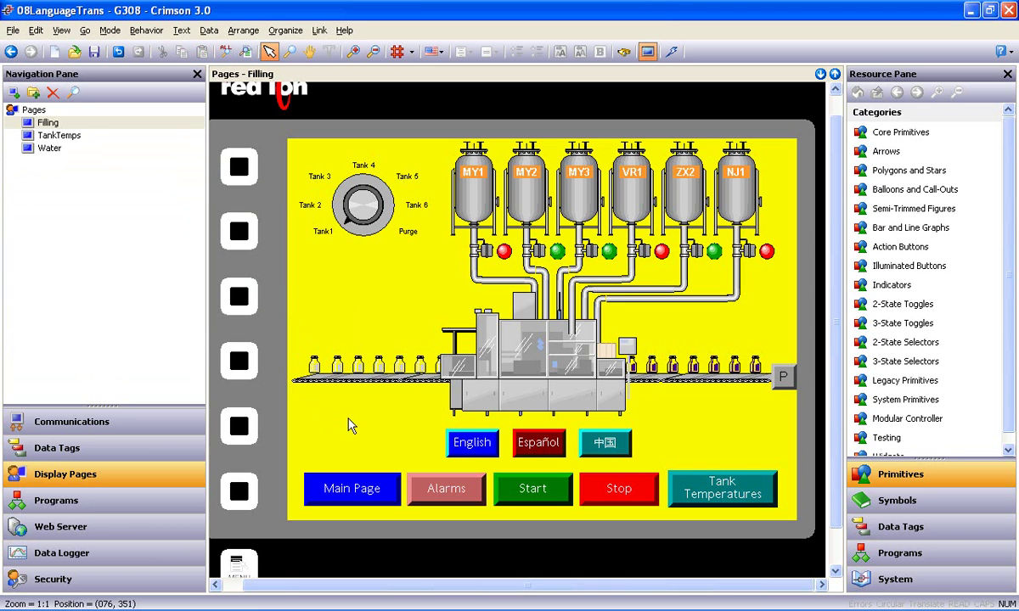
Auto-translate the Main Page button text to Página Principal and 主页, then apply.
click(355, 494)
click(355, 492)
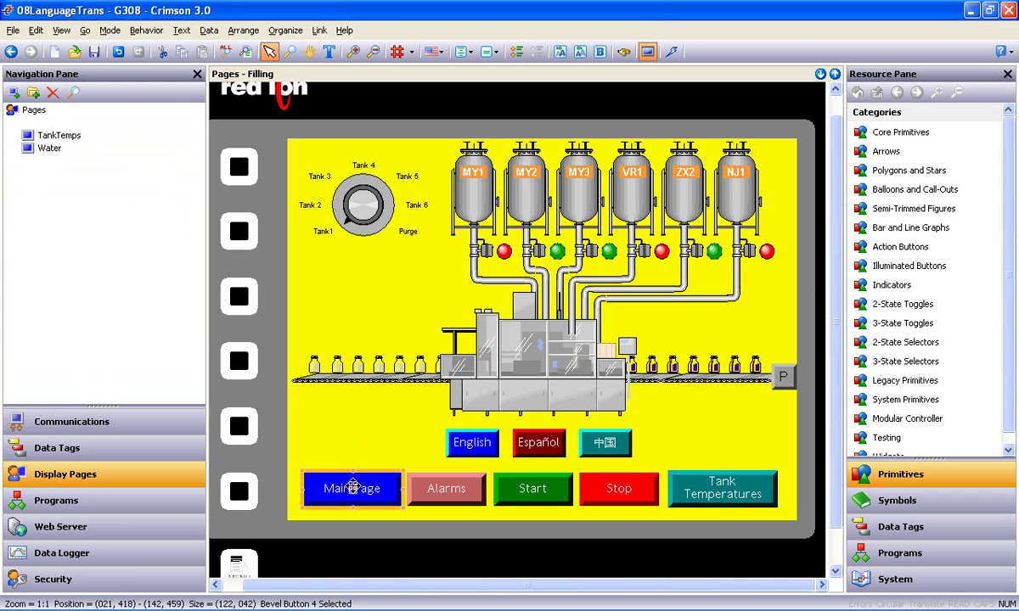
double_click(352, 488)
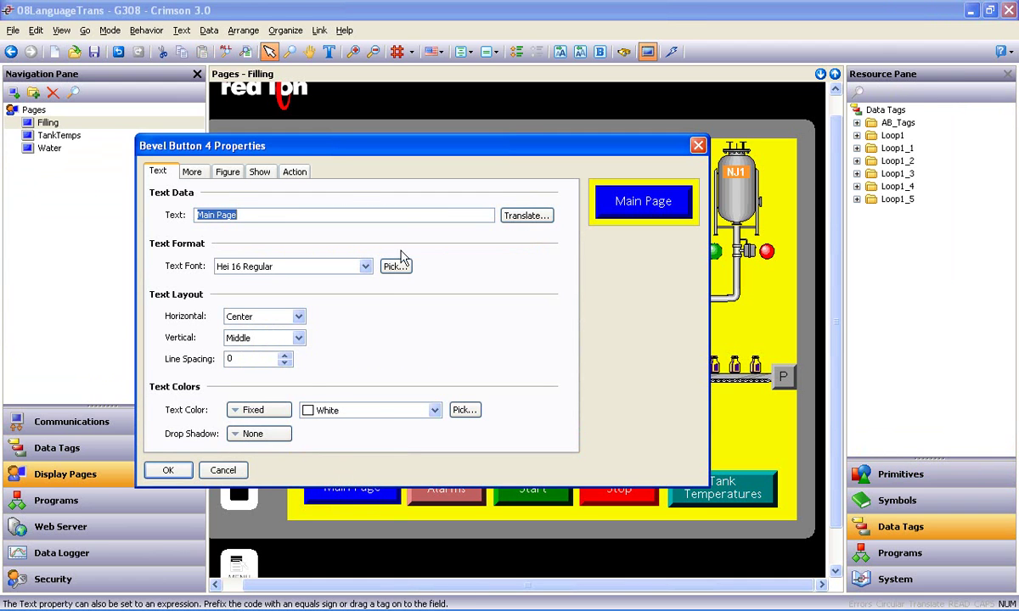
click(528, 218)
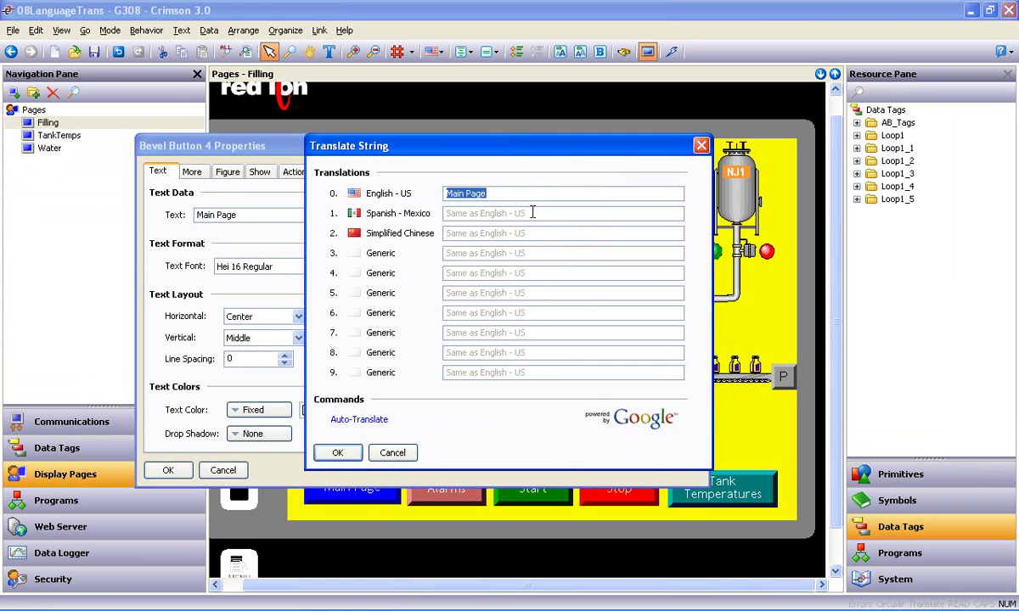
click(532, 212)
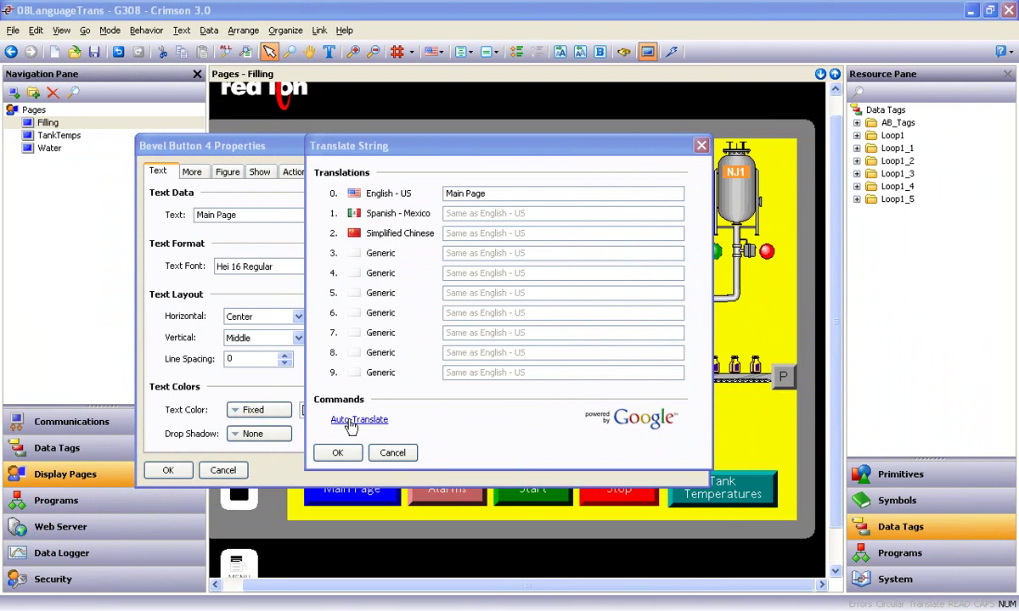
click(360, 421)
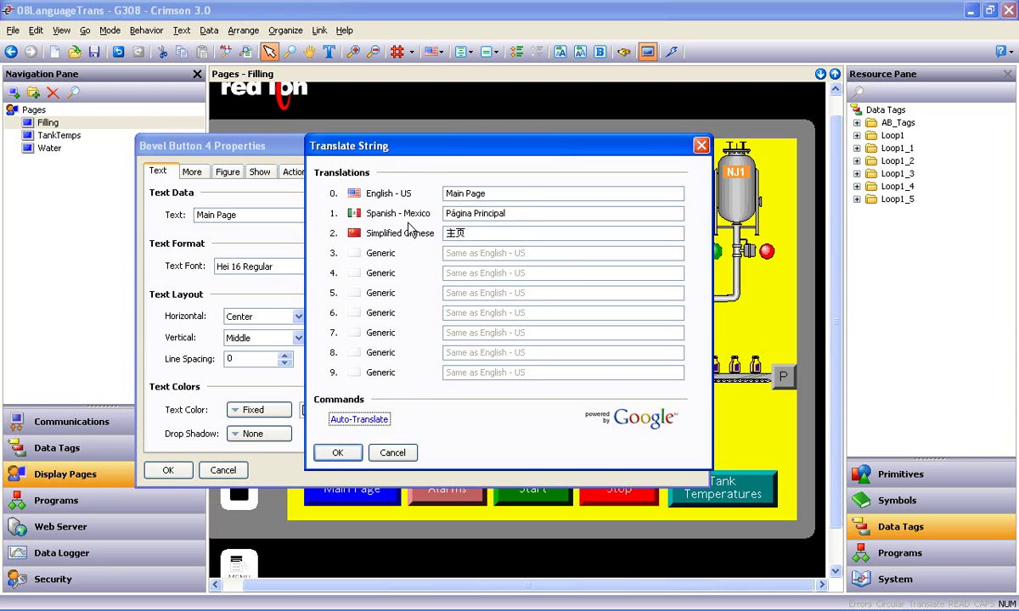
click(335, 452)
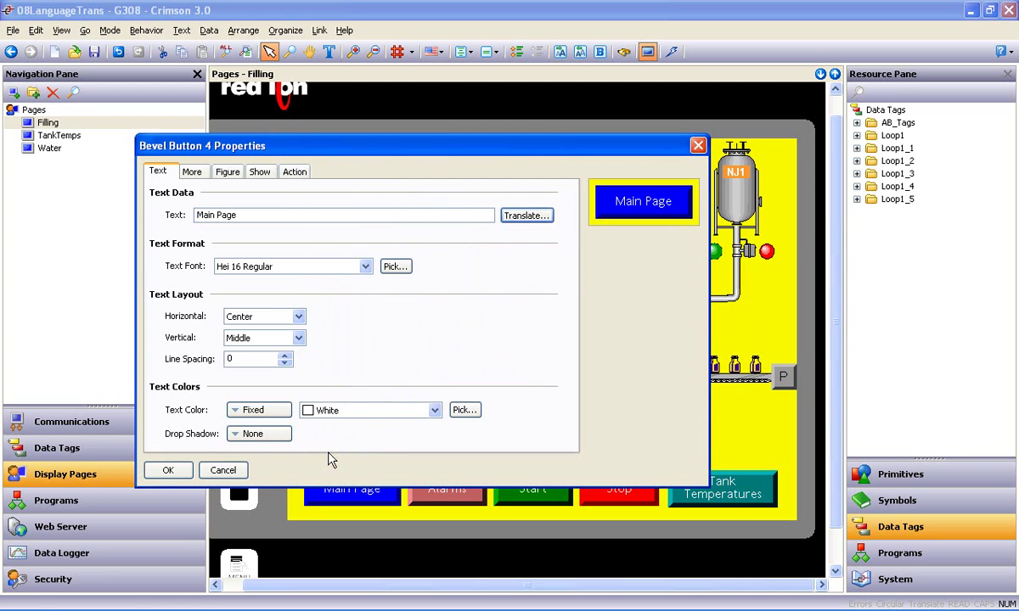
click(168, 471)
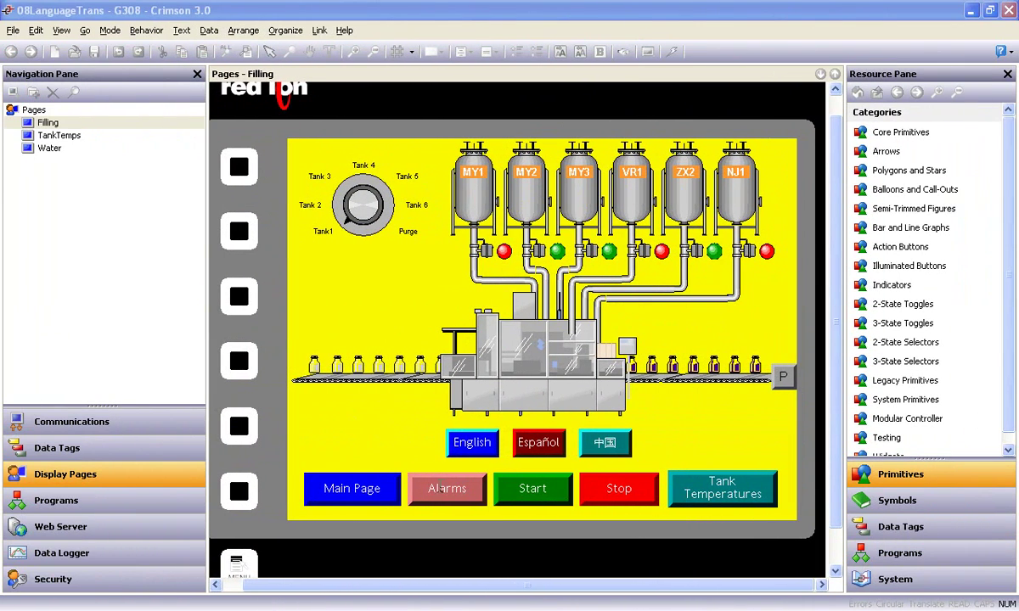
Auto-translate the Alarms button text to Las alarmas and 警报, then apply.
click(444, 489)
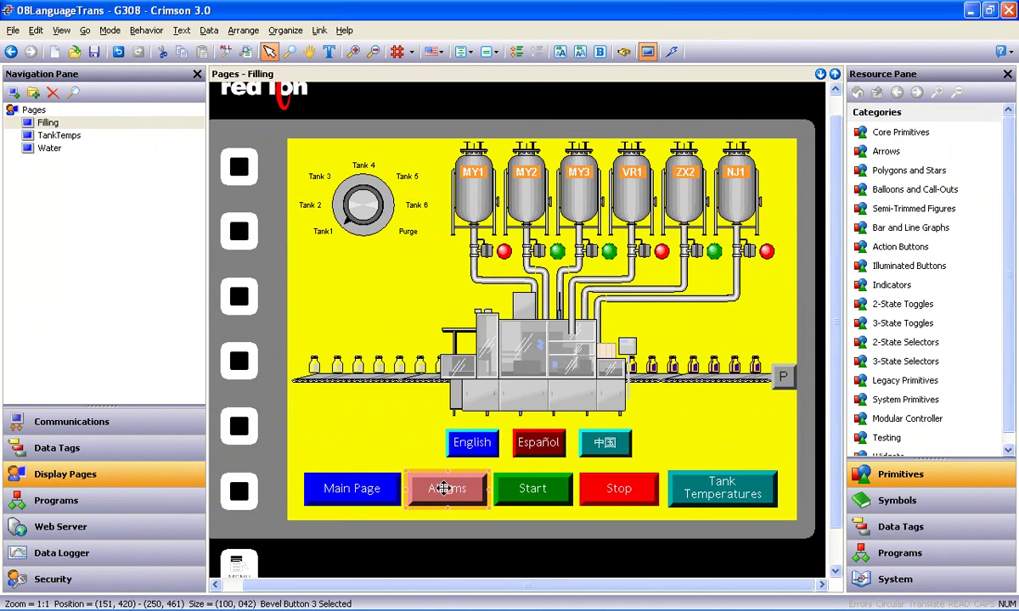
double_click(444, 488)
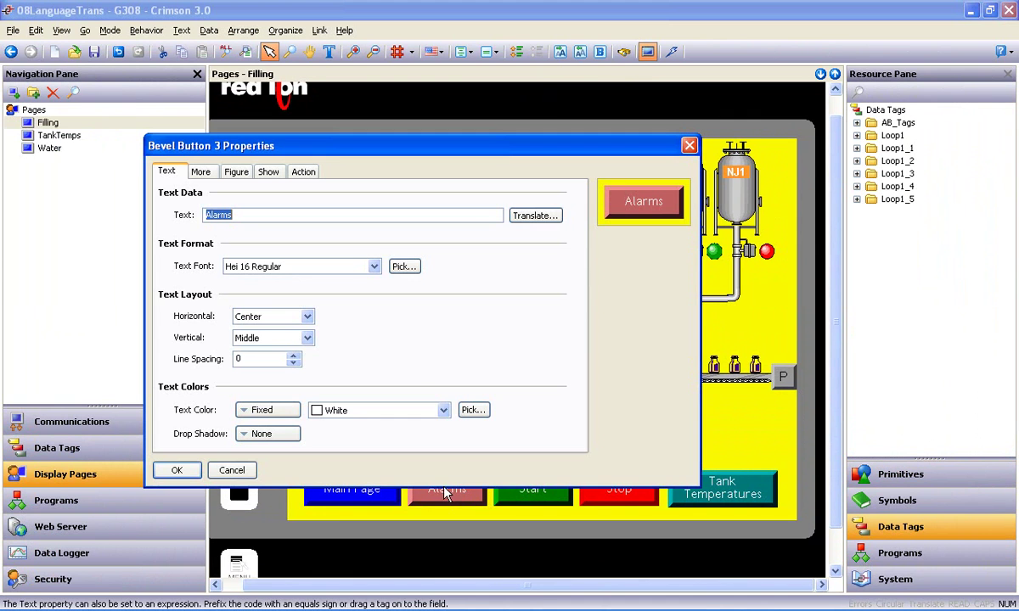
click(534, 216)
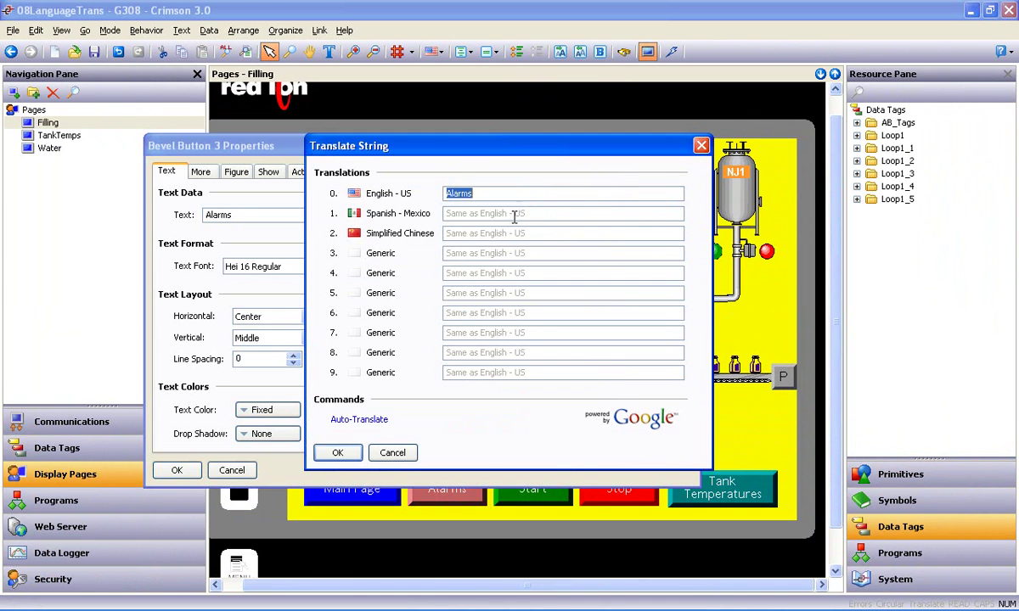
click(360, 421)
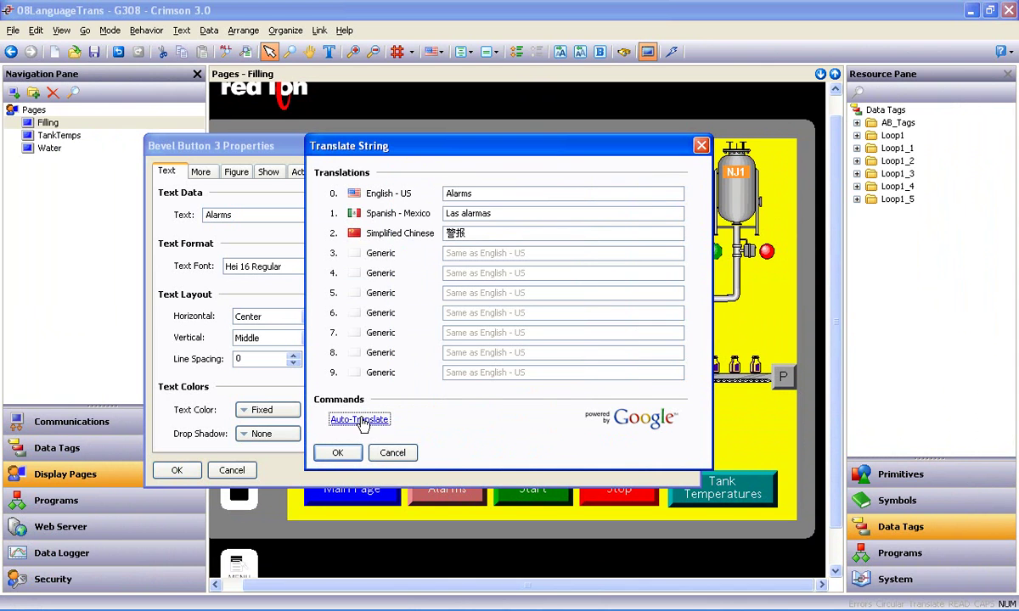
click(337, 452)
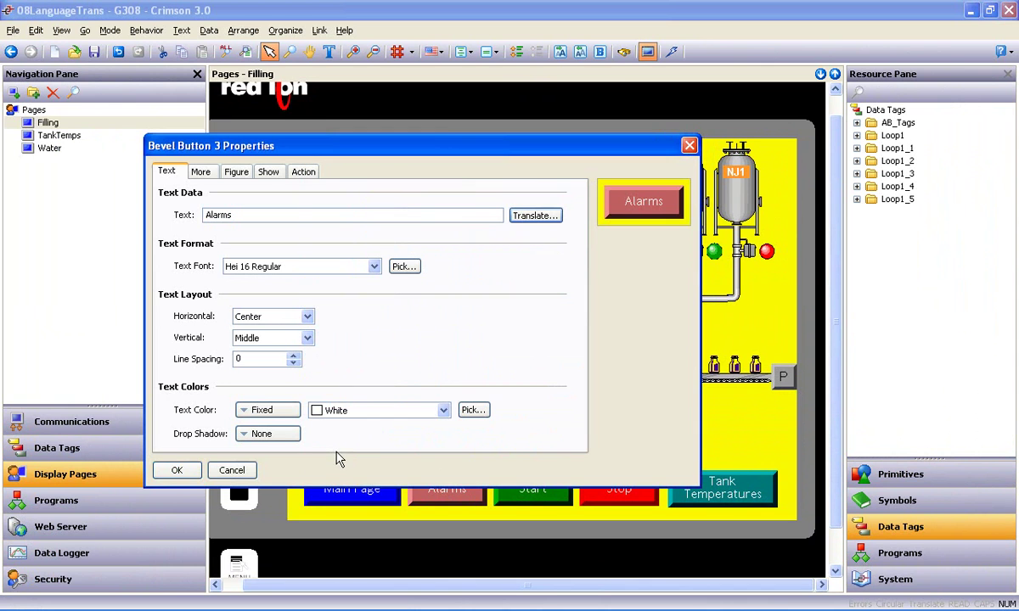
click(177, 471)
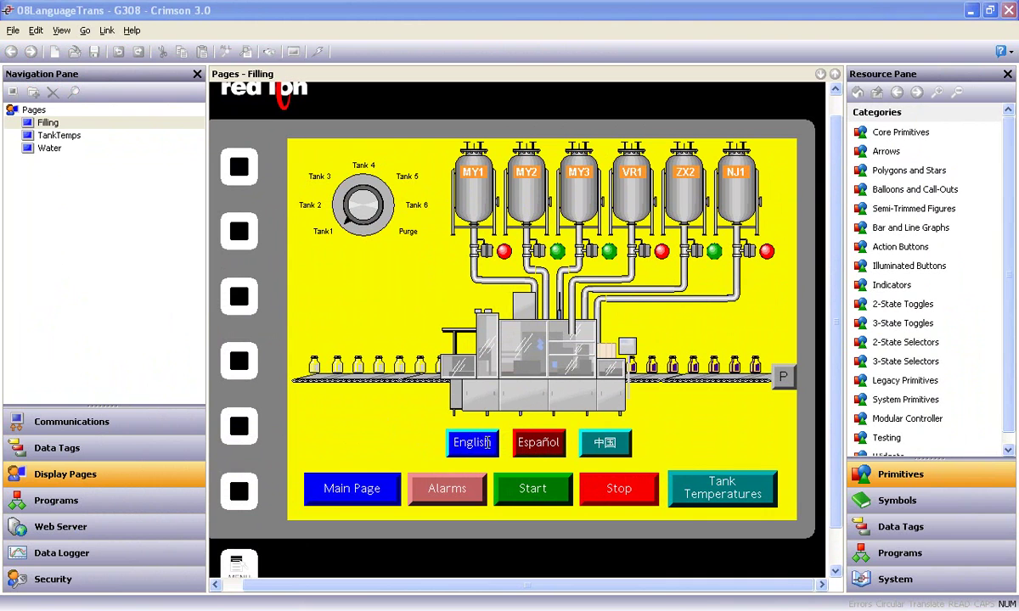
Set the English button's action operation to User Defined.
click(472, 443)
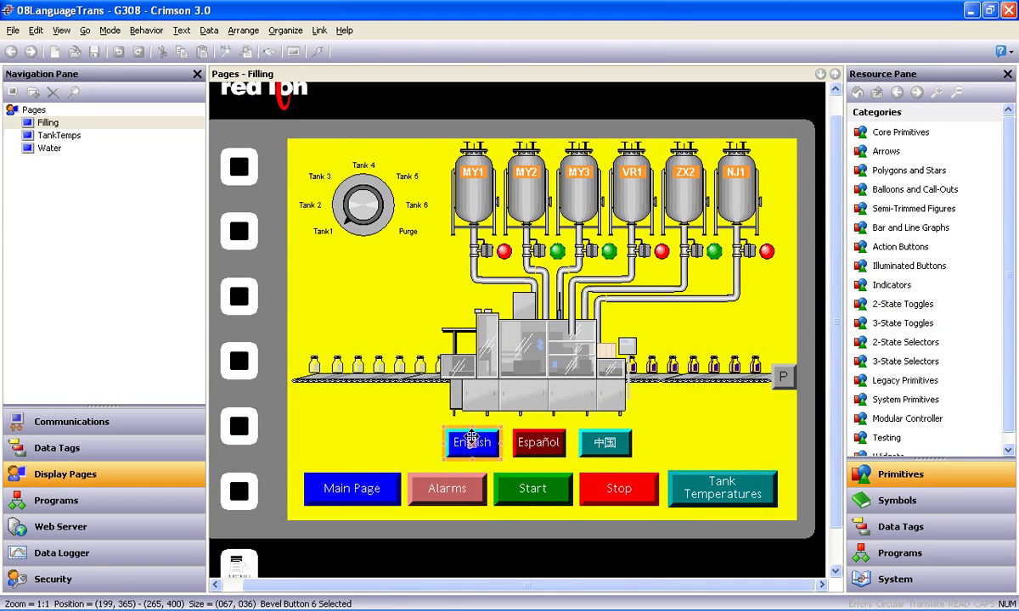
double_click(465, 437)
click(287, 170)
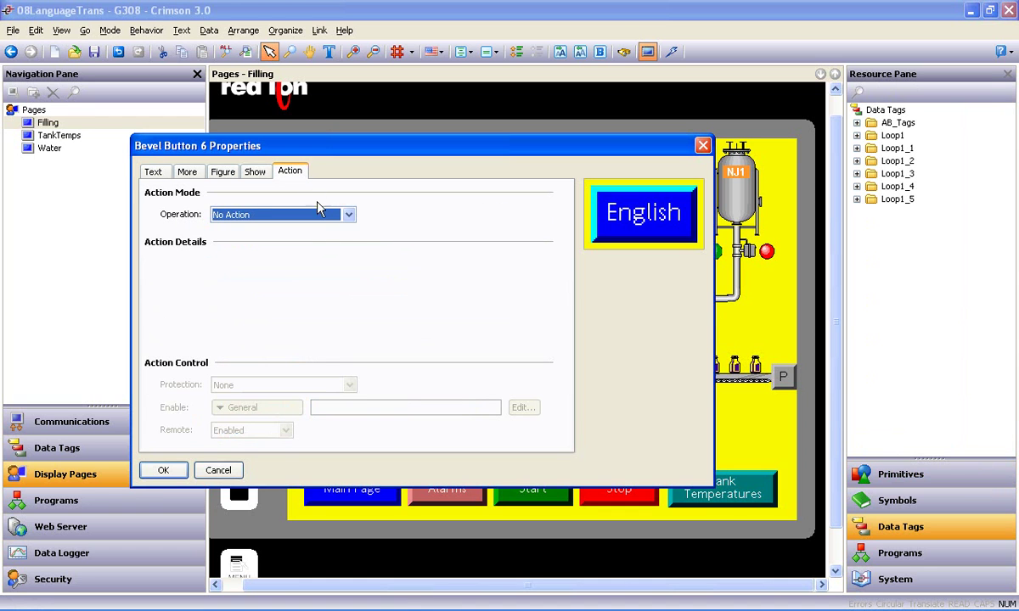
click(349, 216)
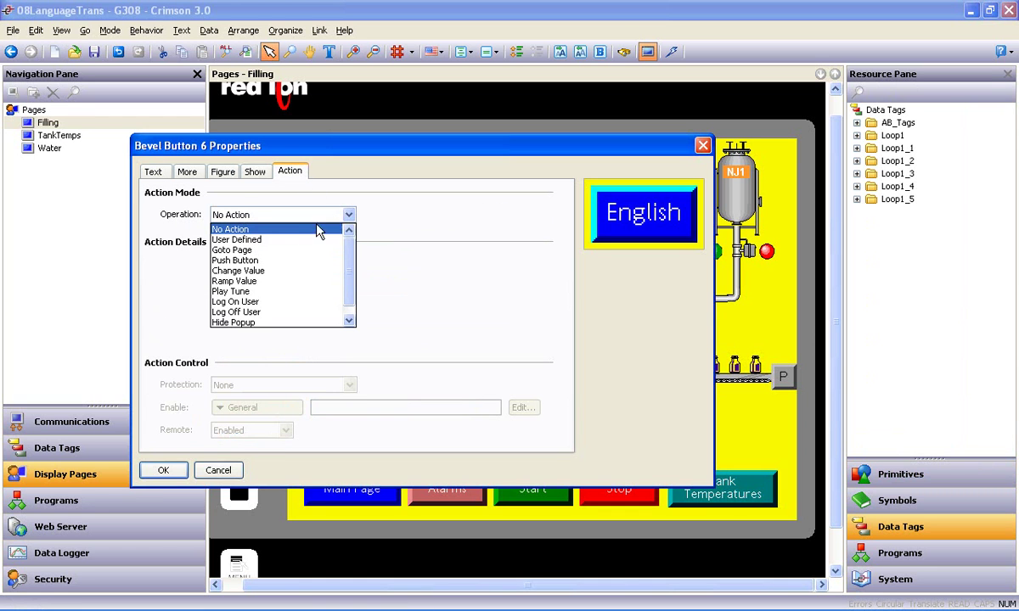
click(253, 240)
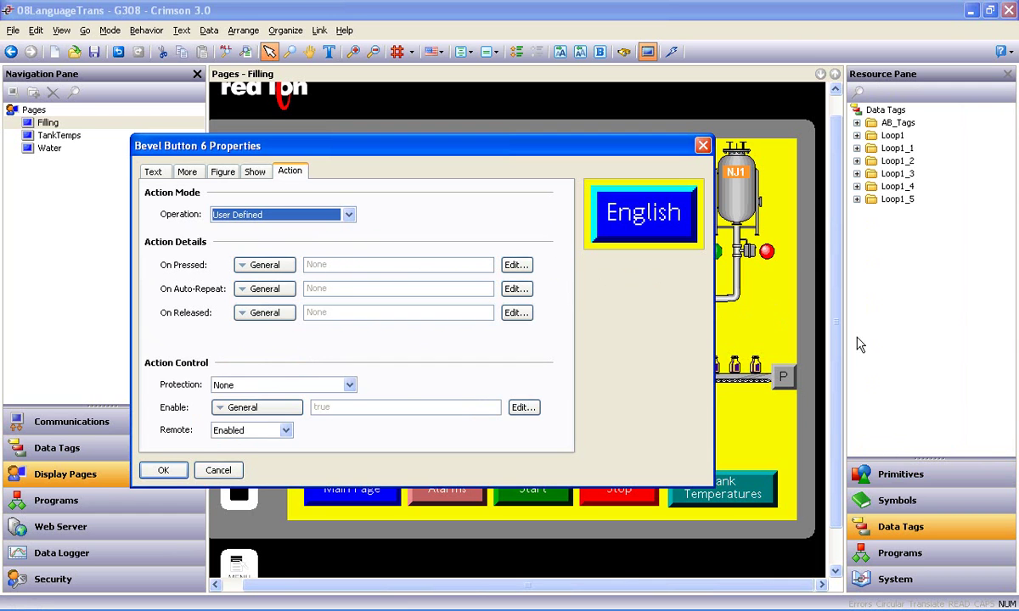
Put SetLanguage(0) from System > Functions > UI into On Pressed and confirm.
click(893, 580)
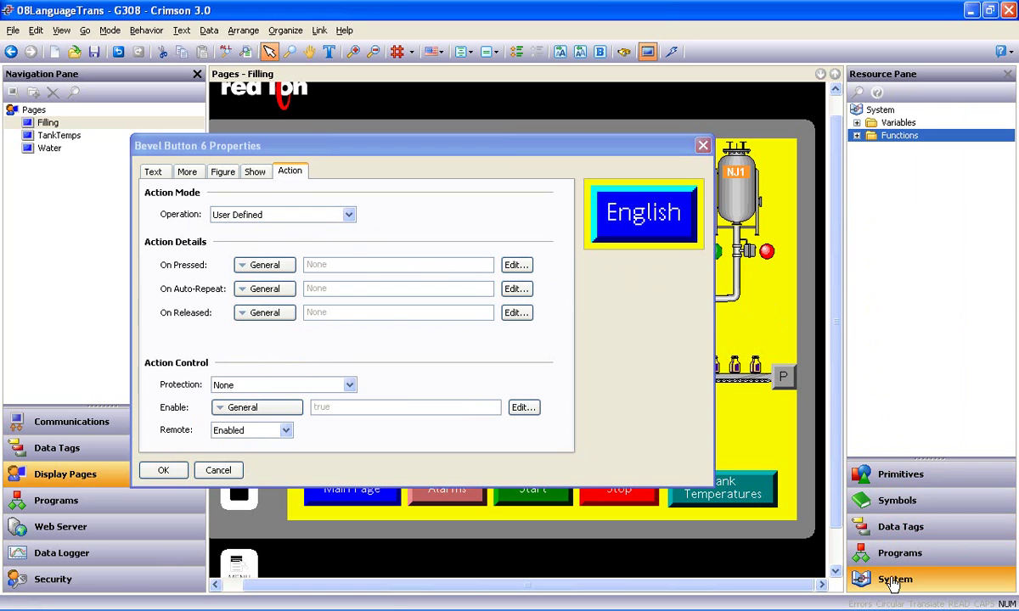
click(858, 135)
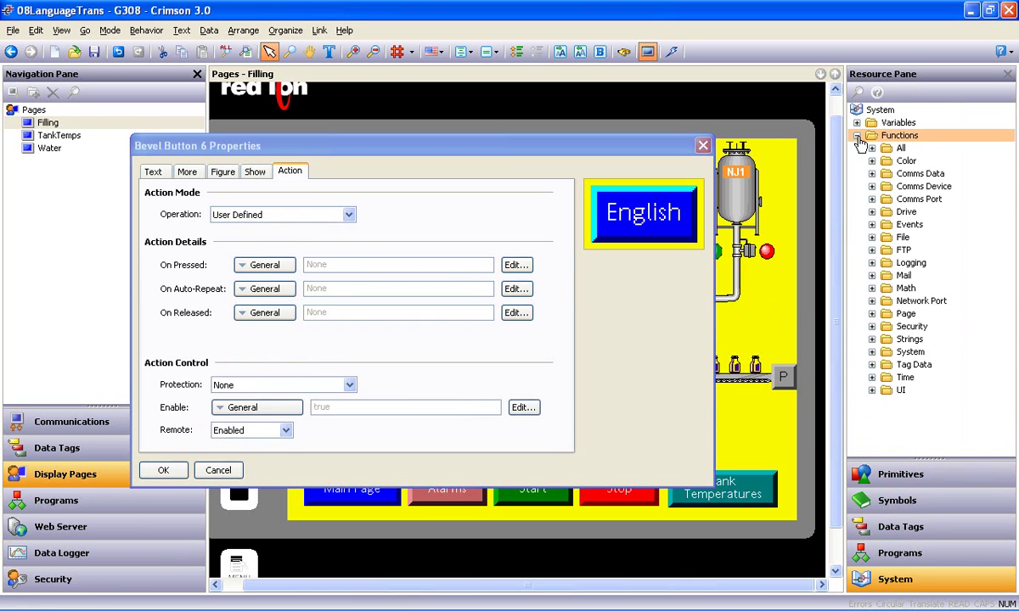
click(872, 390)
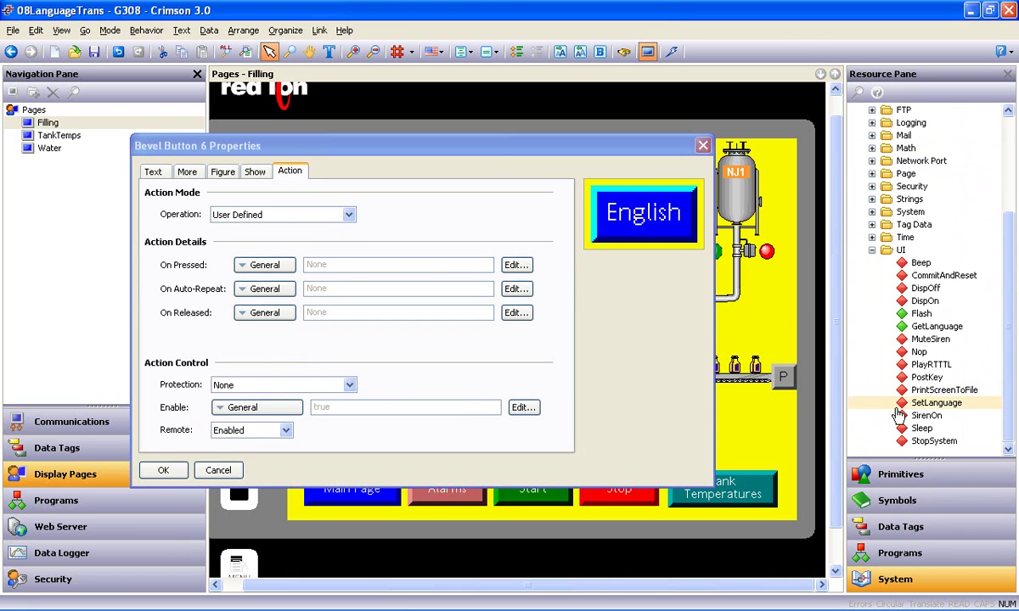
drag(929, 405, 379, 262)
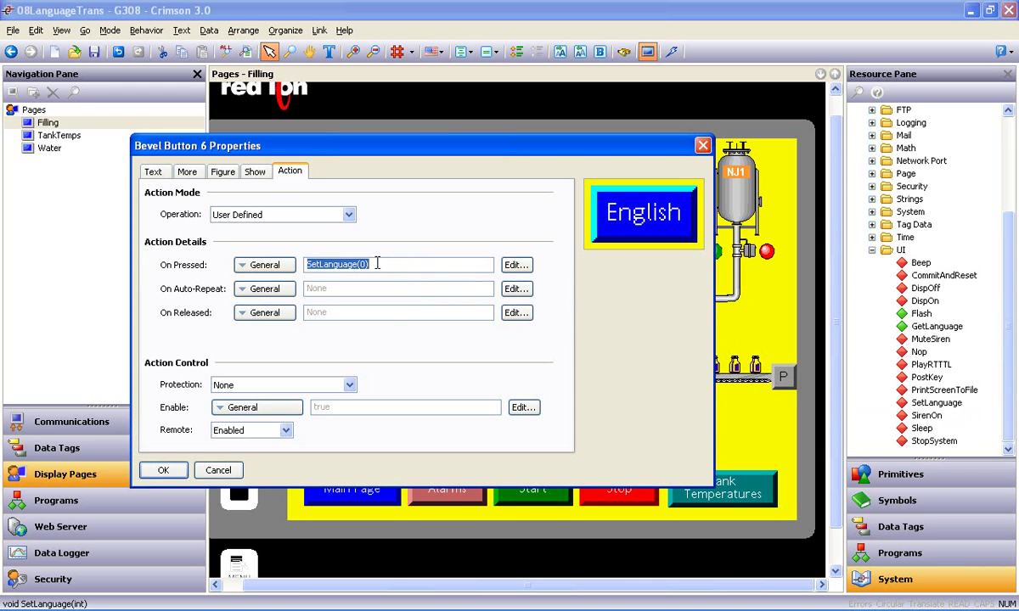
click(378, 264)
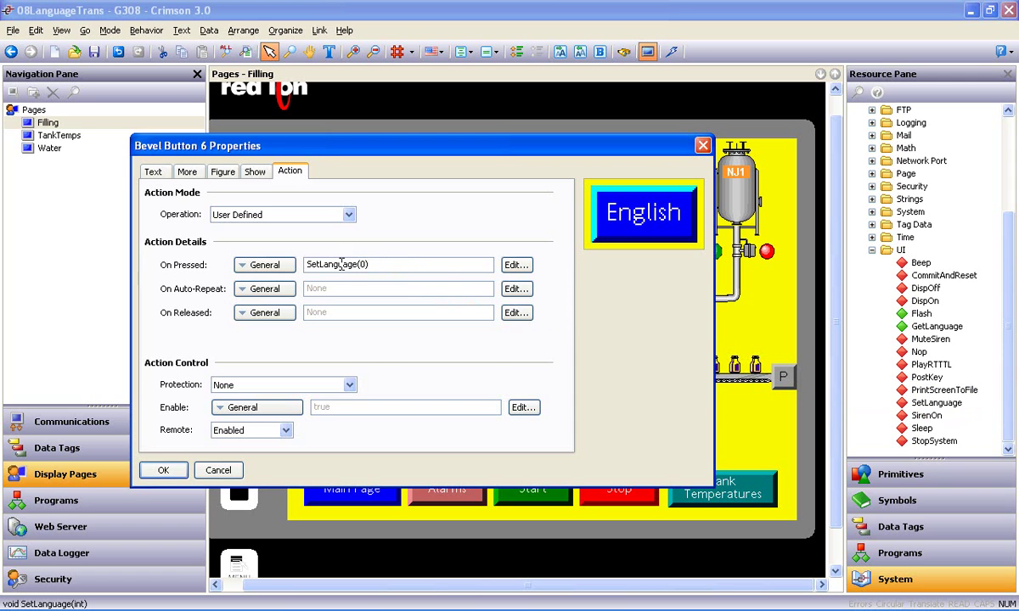
click(161, 472)
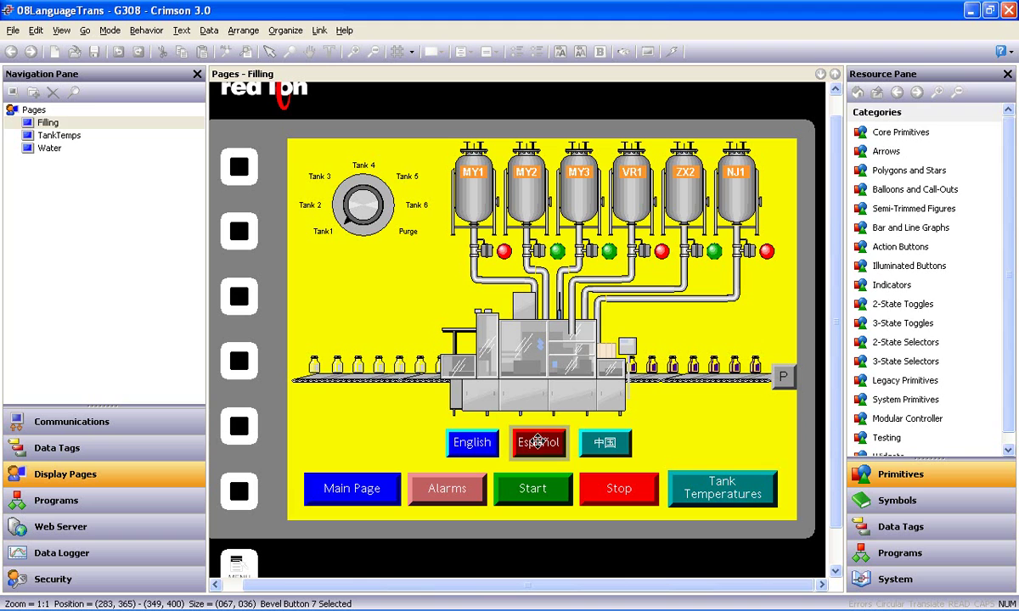
Confirm SetLanguage(1) for the Español button and SetLanguage(2) for the 中国 button.
double_click(537, 442)
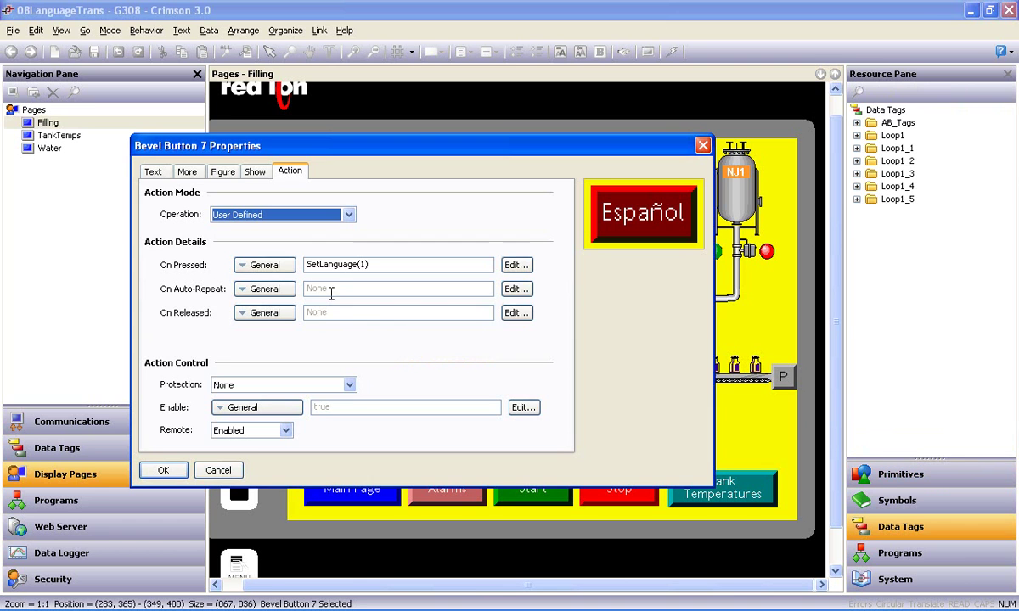
click(163, 470)
click(604, 442)
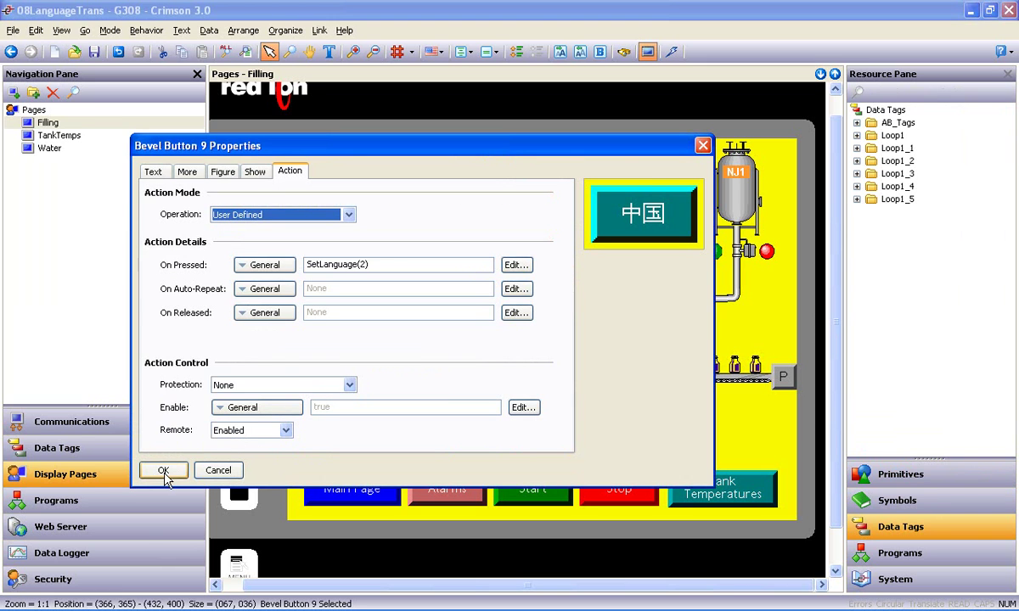
click(164, 472)
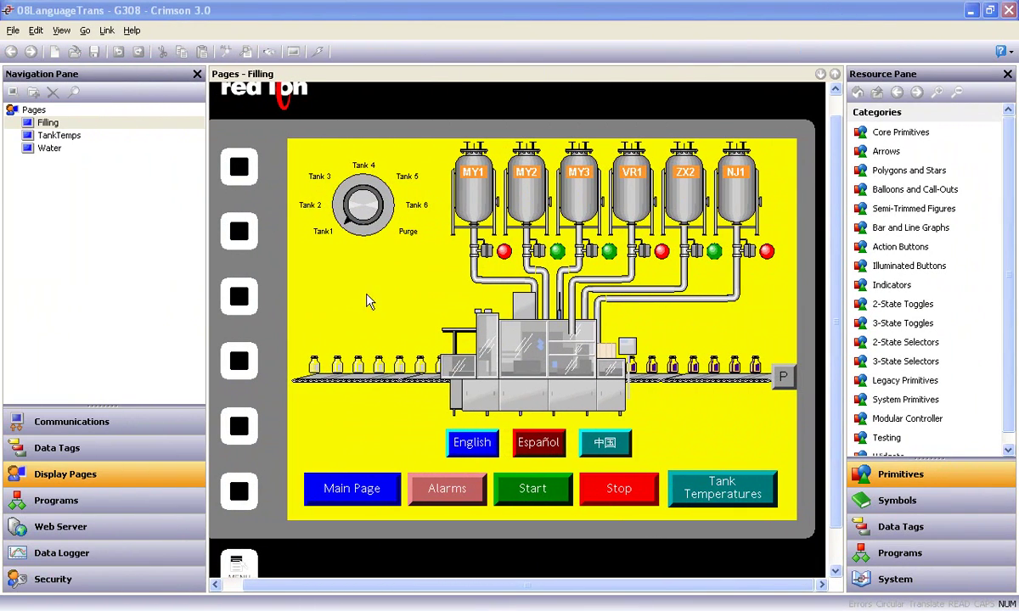
click(361, 288)
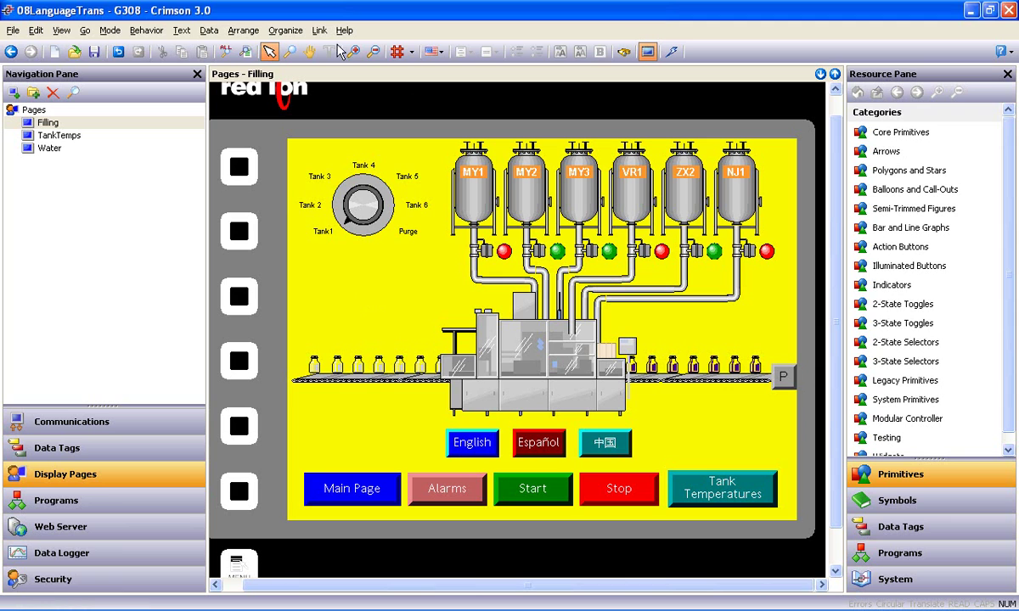
click(647, 52)
click(440, 54)
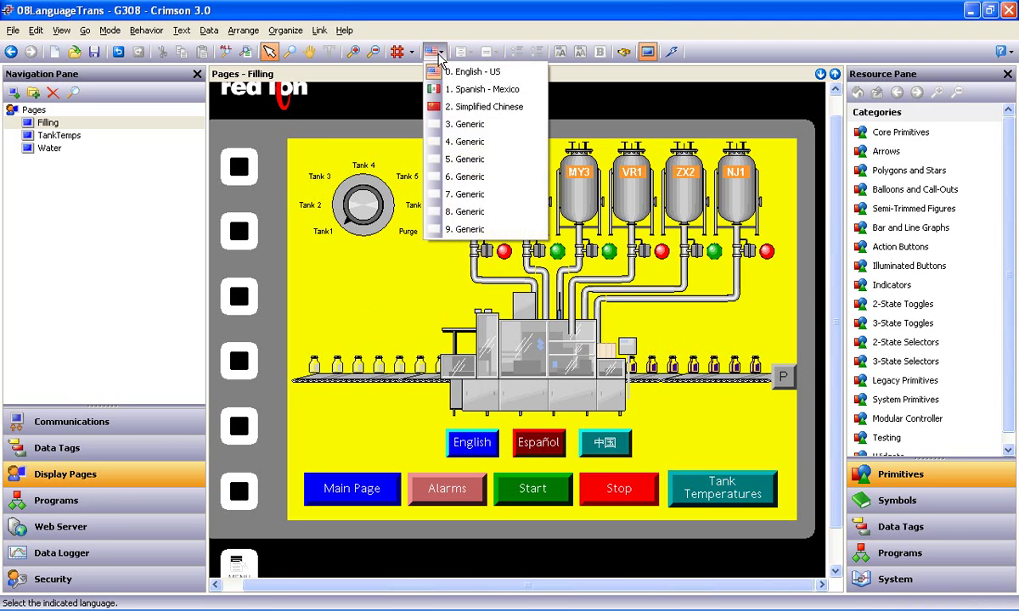
click(443, 89)
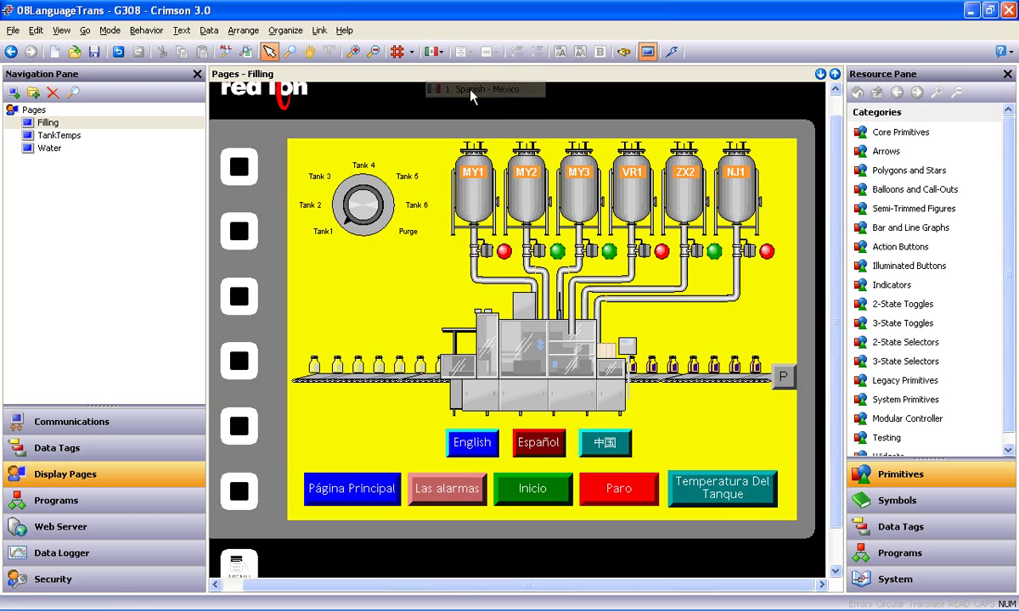
click(435, 53)
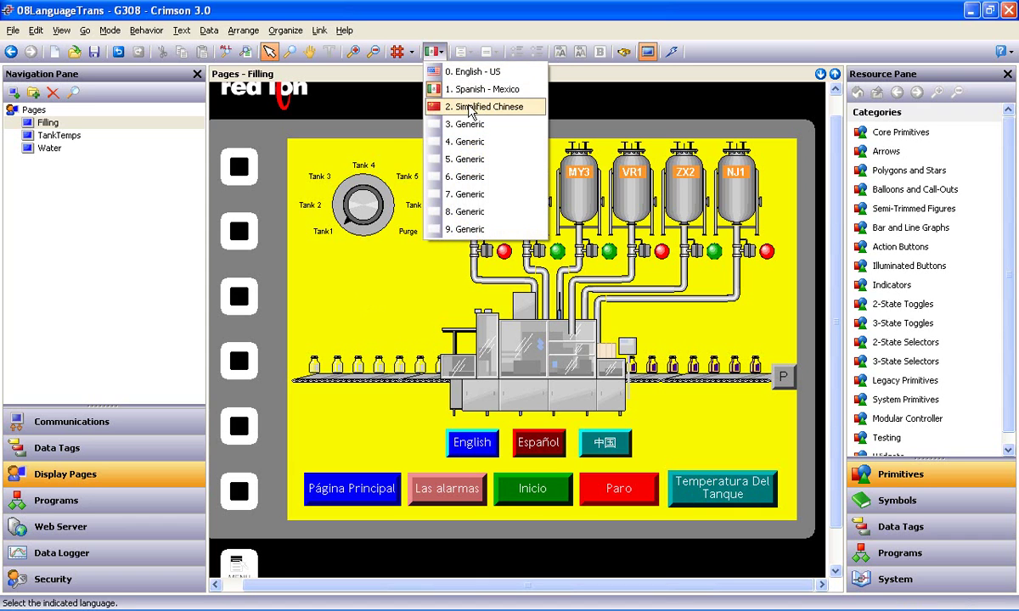
click(467, 104)
click(434, 53)
click(468, 73)
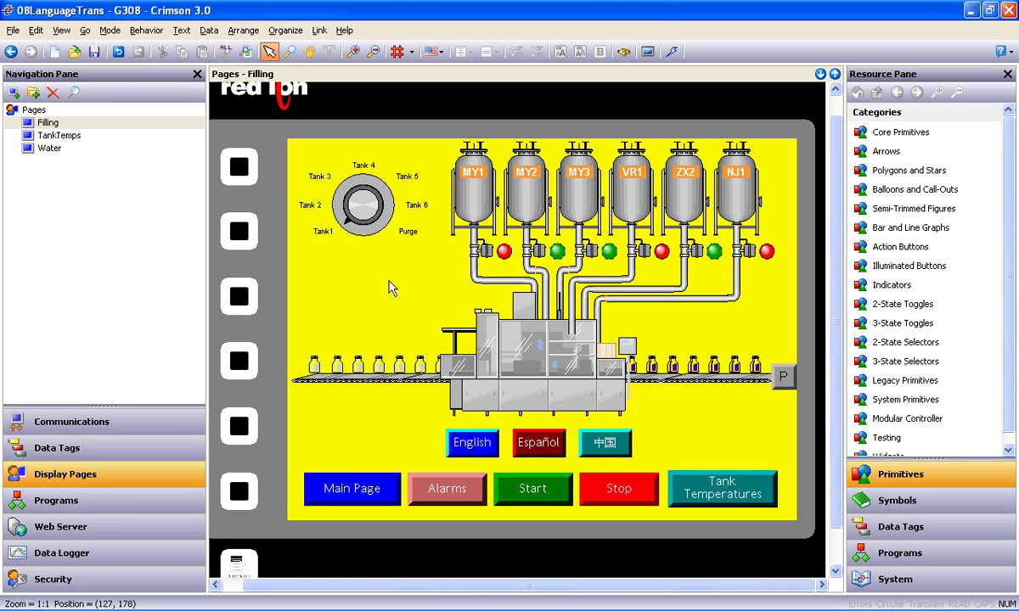
Download to the emulator and toggle Español, 中国 and English to check the labels switch.
click(672, 51)
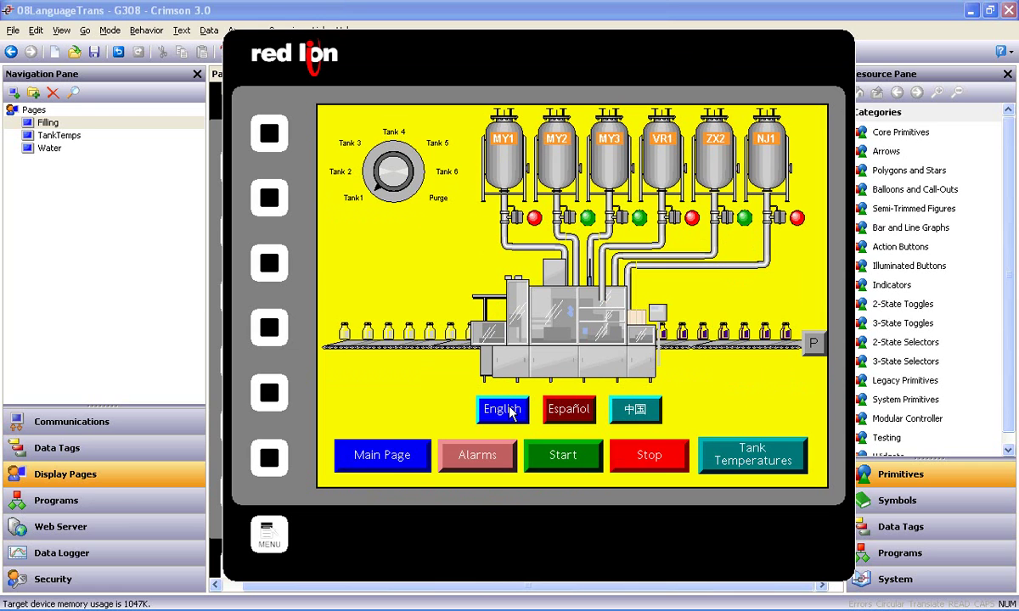
click(570, 411)
click(637, 412)
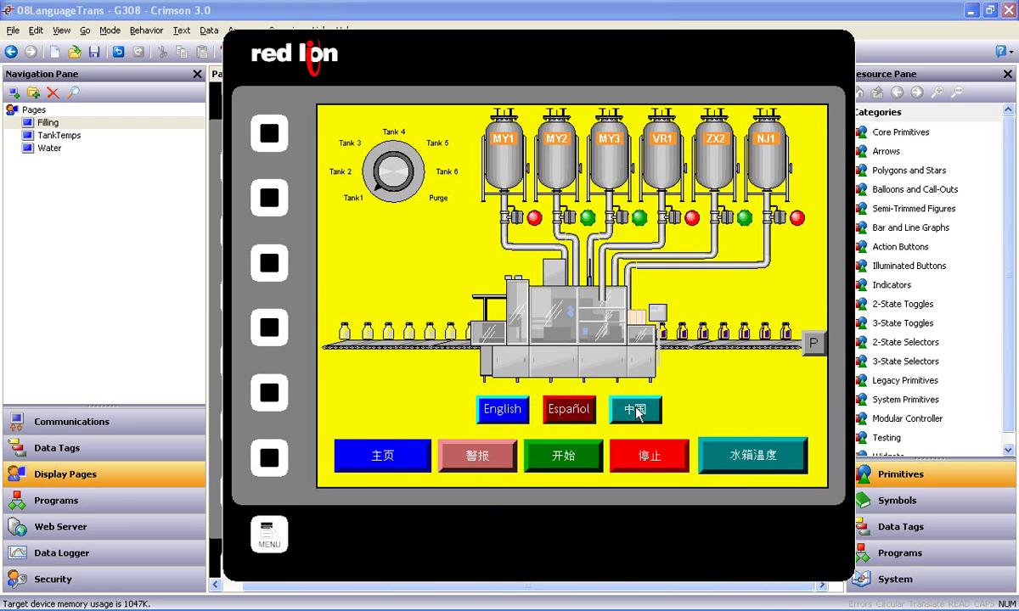
click(569, 411)
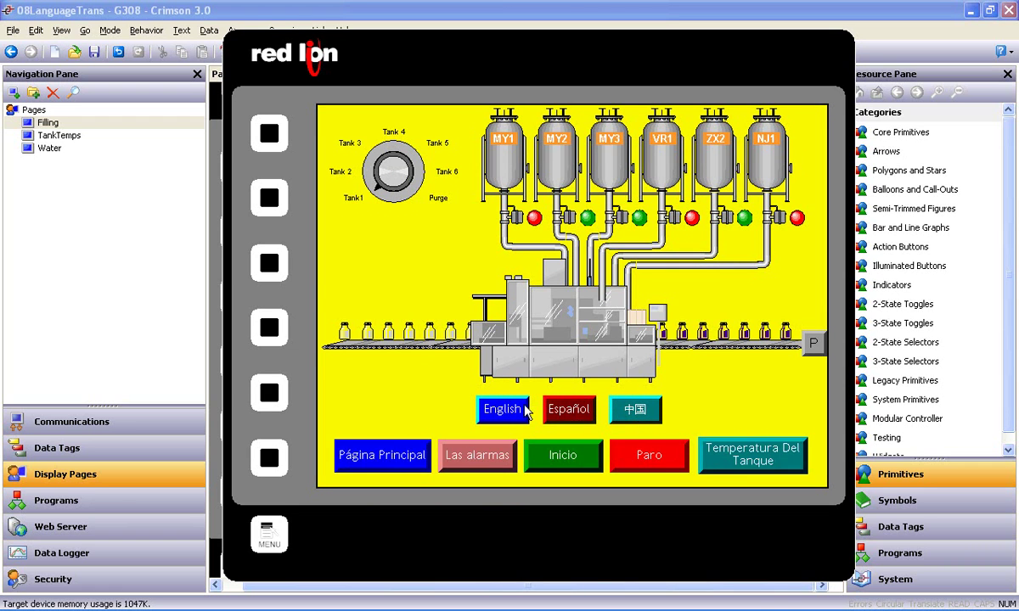
click(515, 411)
click(562, 411)
click(630, 412)
click(570, 411)
click(506, 411)
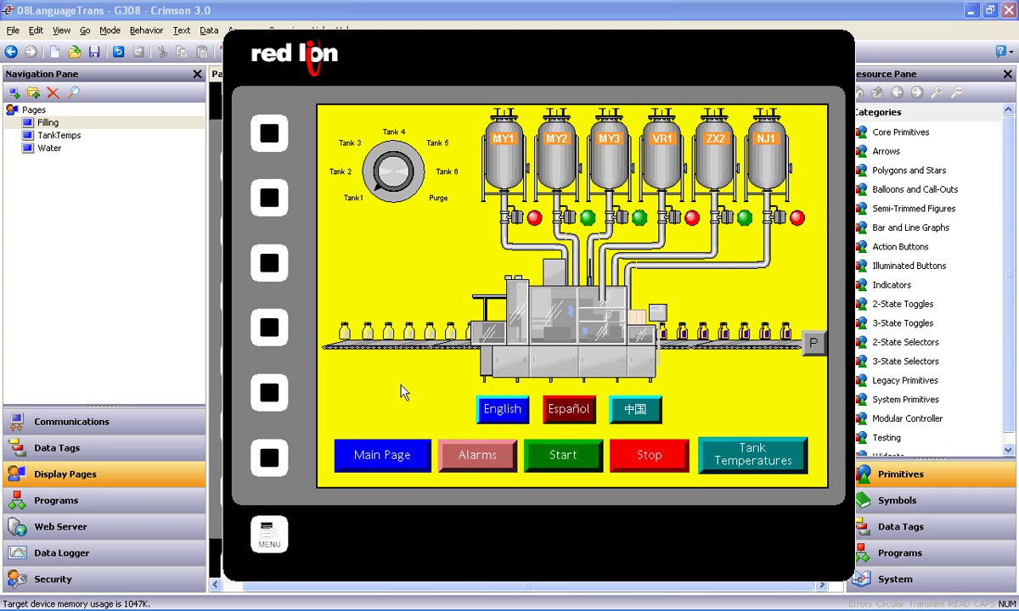